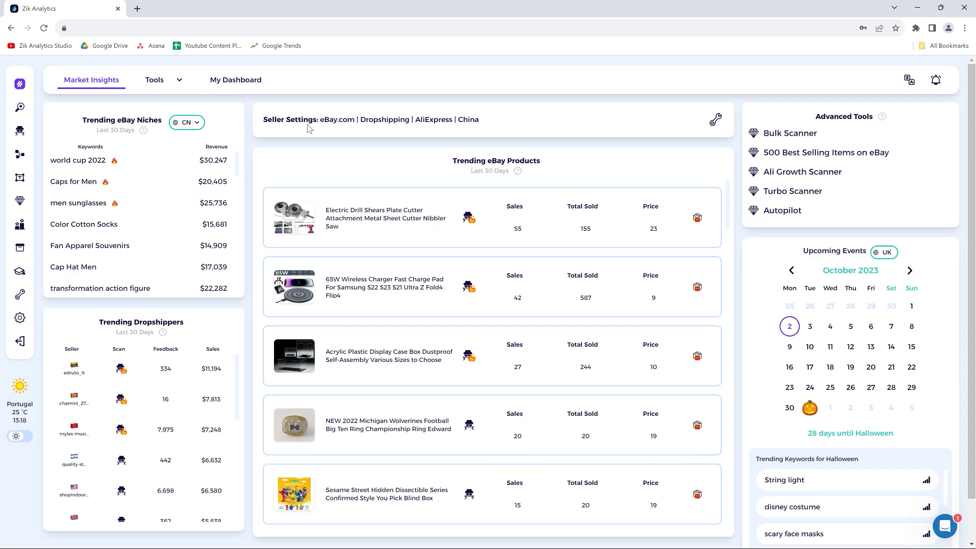
Step: Expand Seller Settings for editing and keep eBay.com as the selling marketplace
drag(266, 118, 320, 118)
click(271, 122)
click(715, 120)
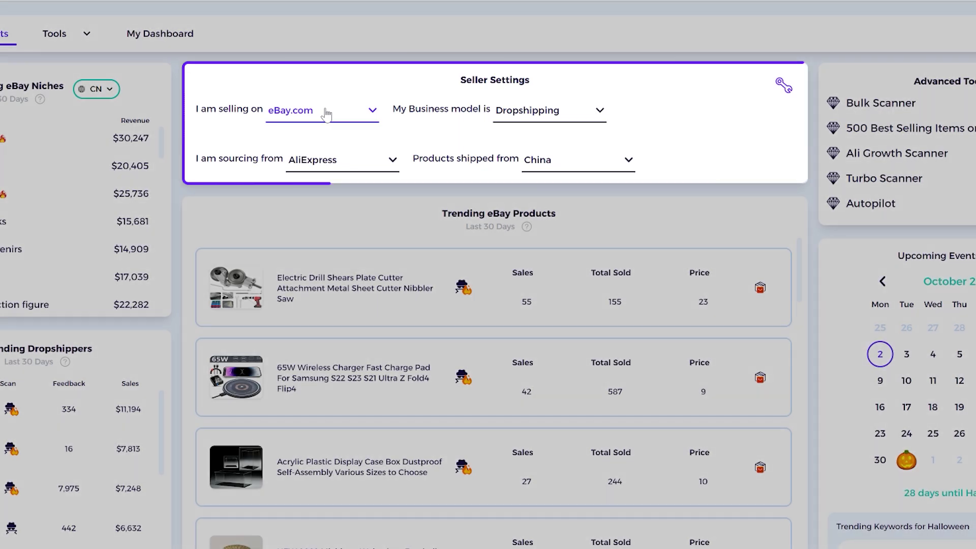
click(325, 115)
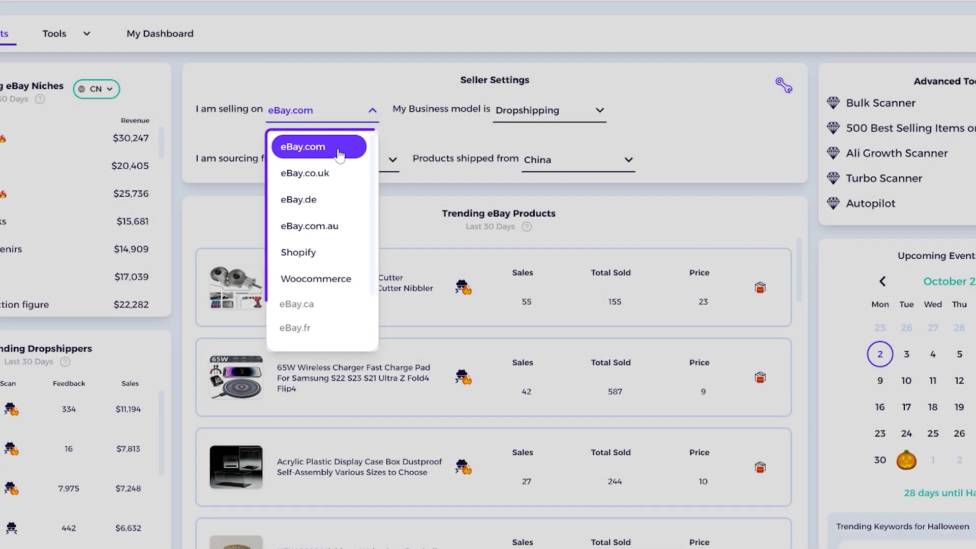
click(339, 153)
Step: Review the business model, supplier and shipping lists, keeping Dropshipping, AliExpress and China
click(557, 111)
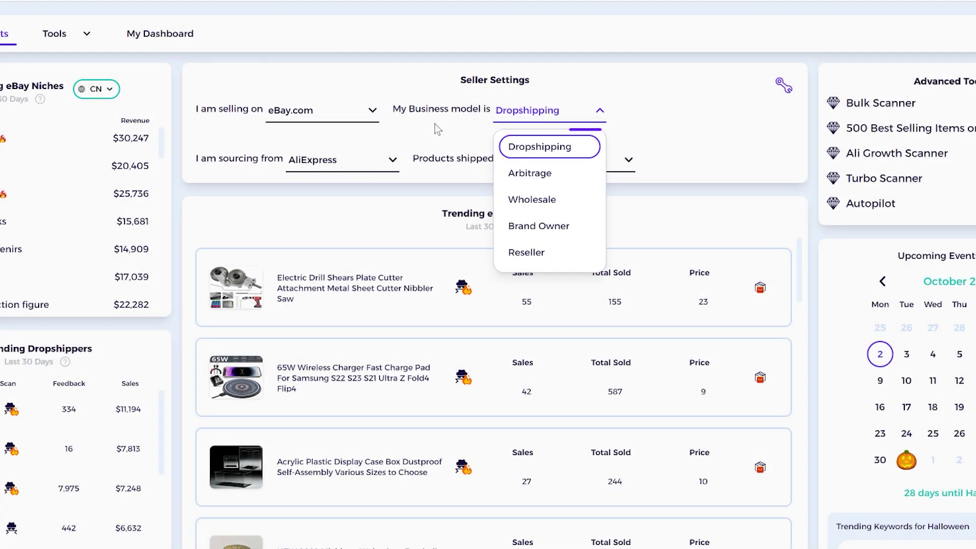
click(346, 159)
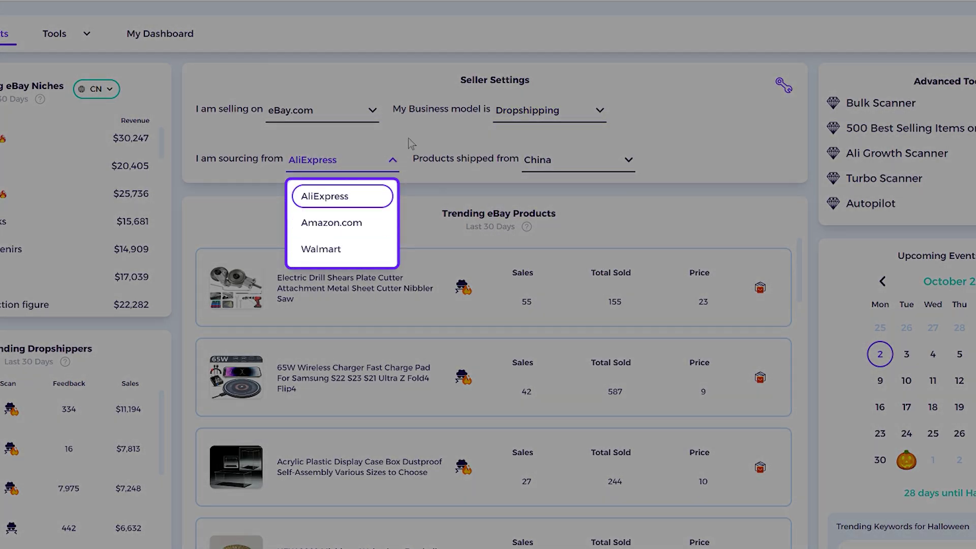
click(411, 144)
click(553, 161)
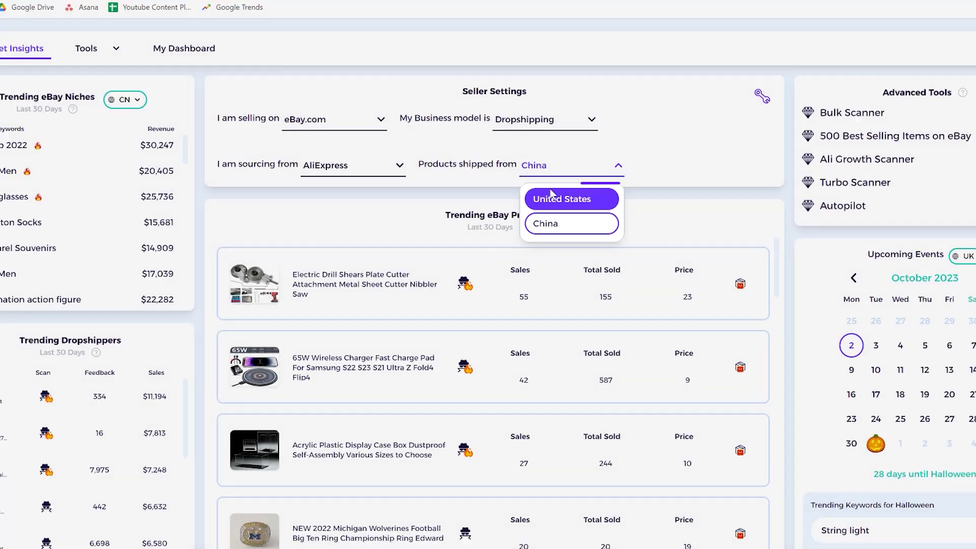
click(554, 218)
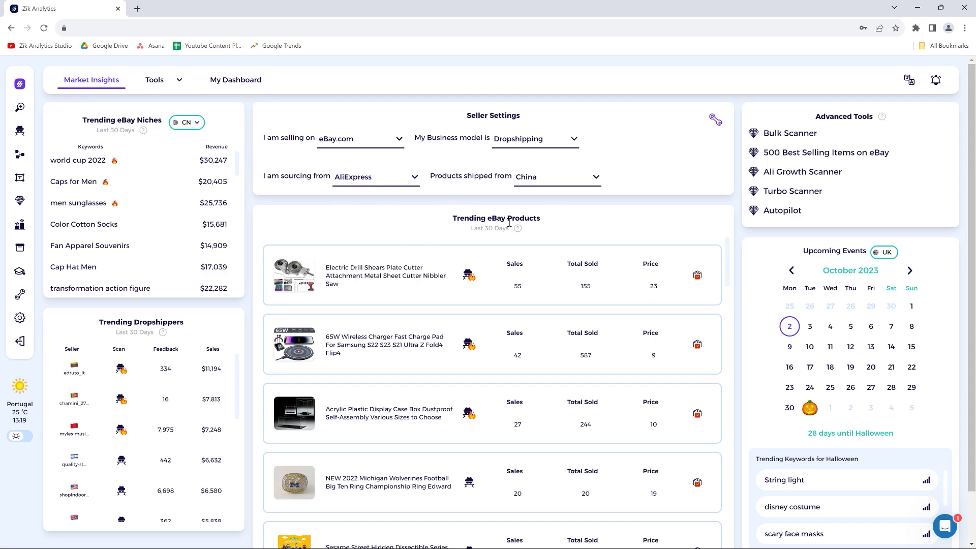
drag(459, 218, 539, 219)
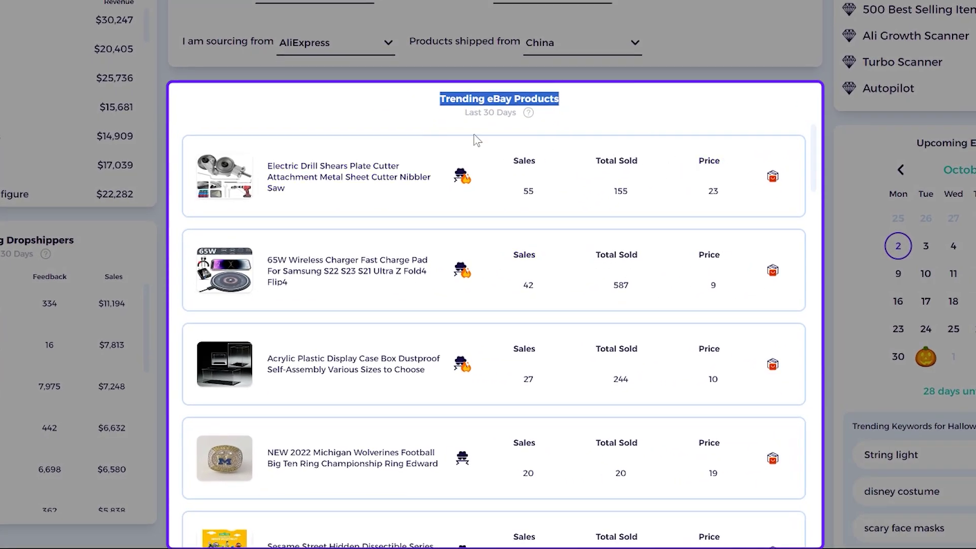
click(430, 123)
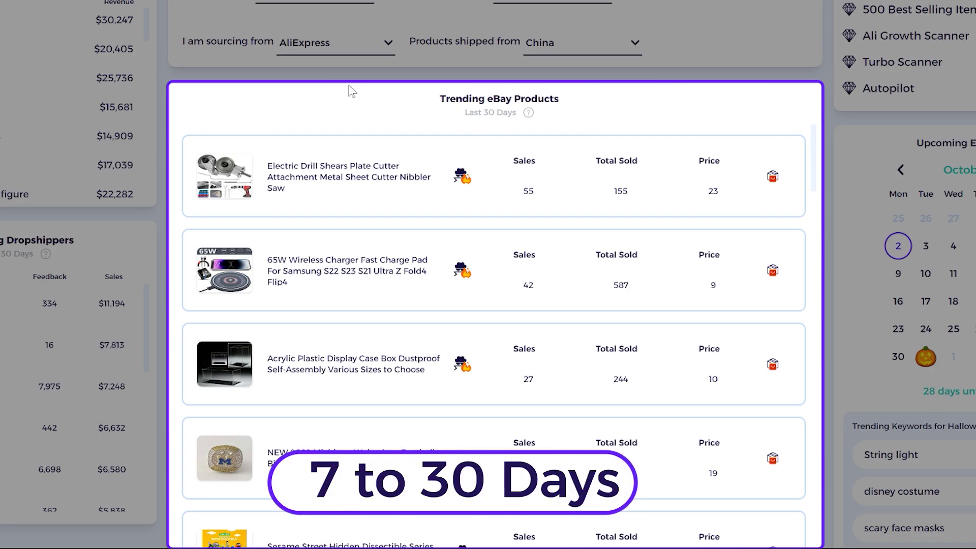
scroll(432, 132, down, 1)
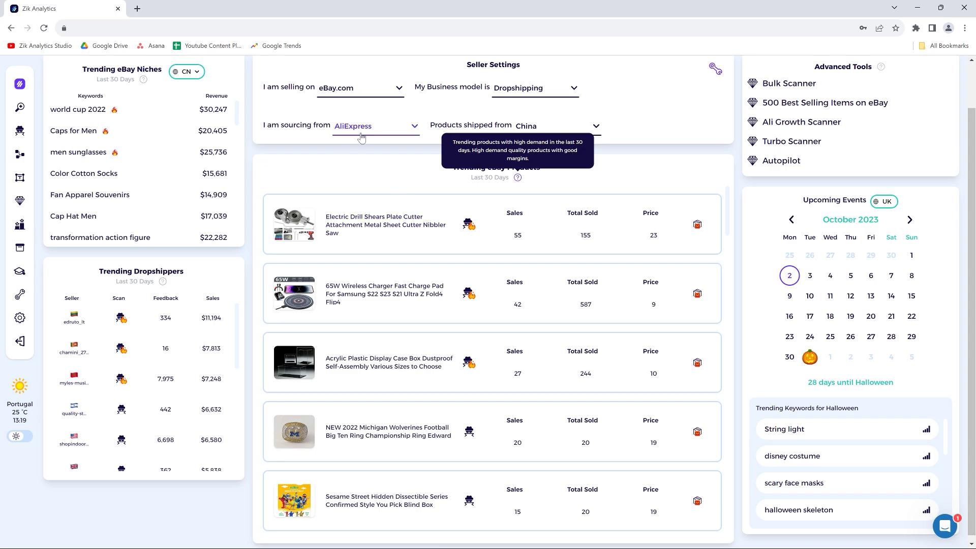
Step: Source from Walmart and view the top skincare product's eBay-versus-Walmart comparison
click(366, 130)
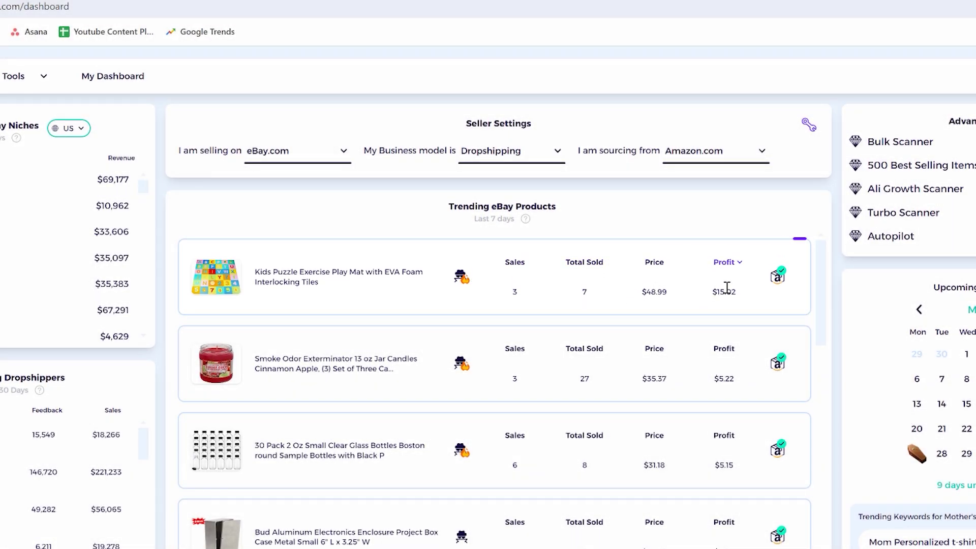
click(712, 150)
click(703, 235)
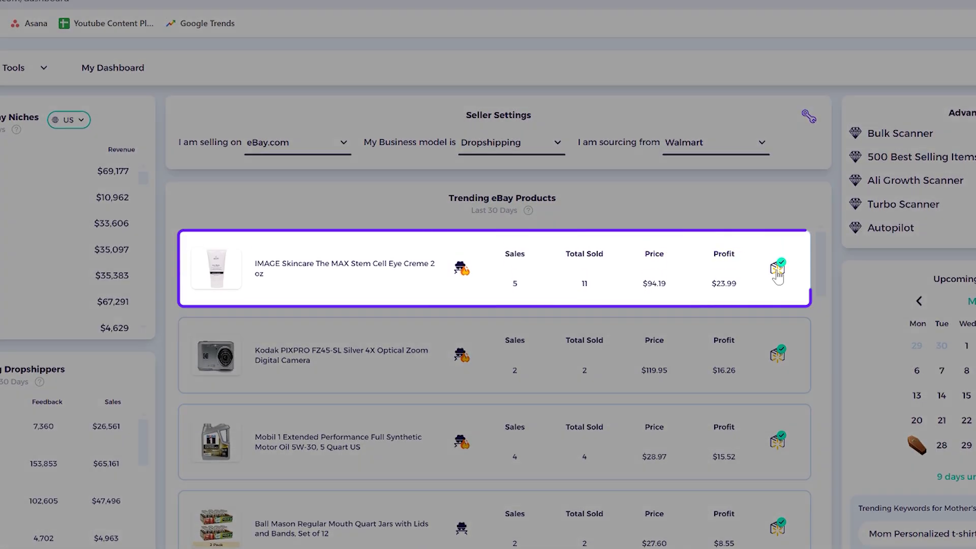
click(776, 275)
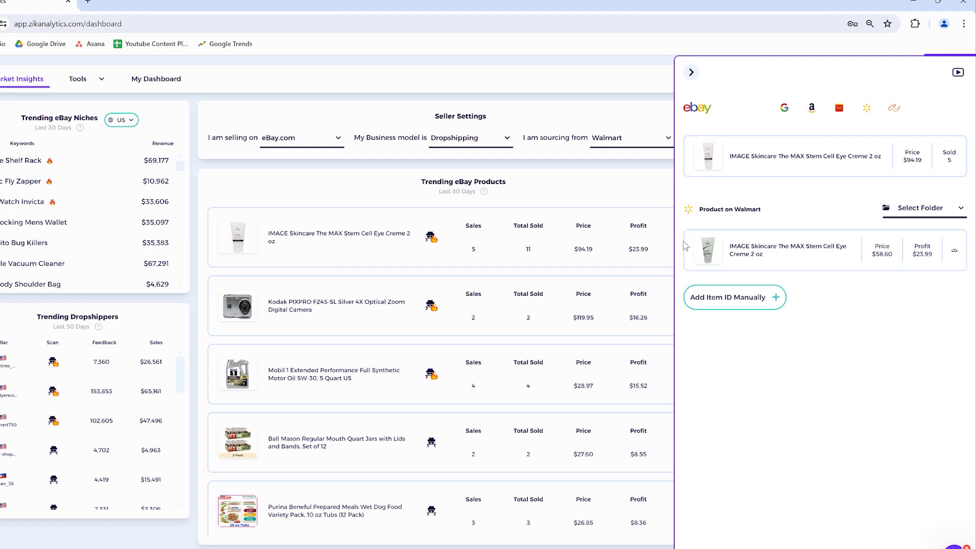
Step: Open Product Research for the Storage Shelf Rack niche from Trending eBay Niches
drag(105, 79, 202, 80)
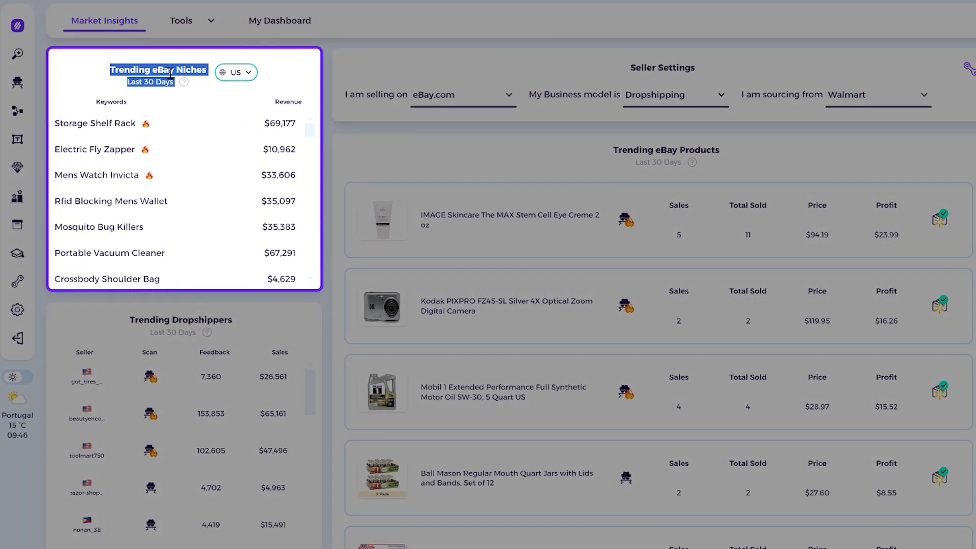
click(148, 83)
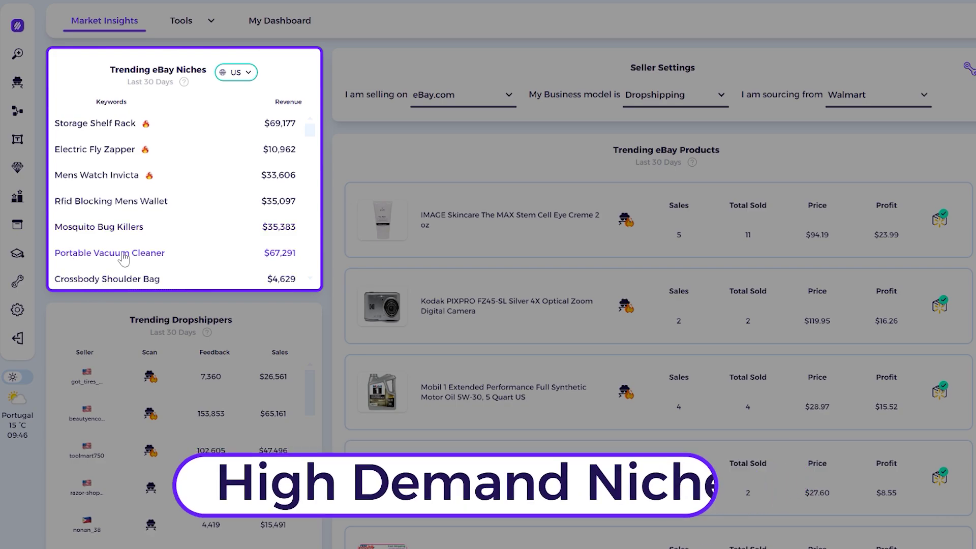
scroll(134, 127, down, 5)
scroll(134, 127, up, 4)
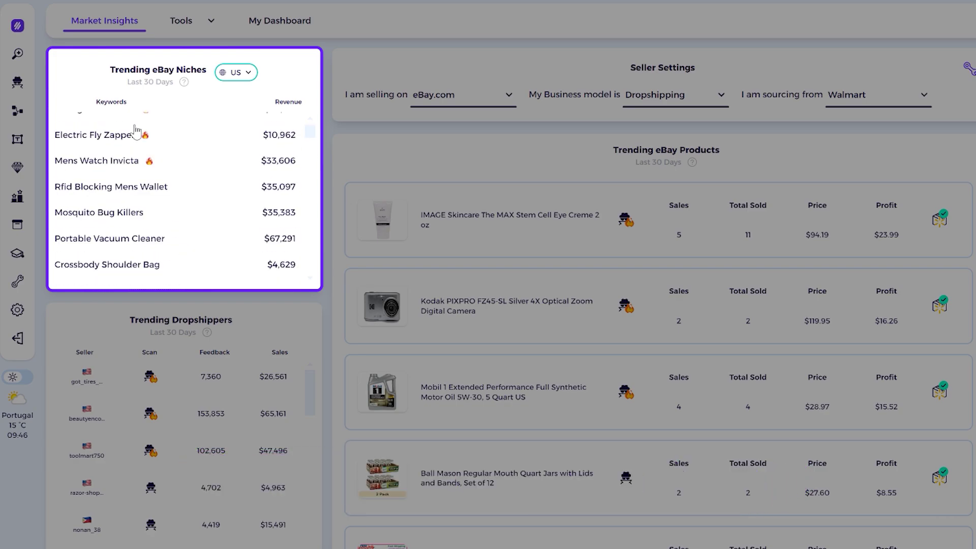
scroll(135, 127, up, 1)
click(121, 133)
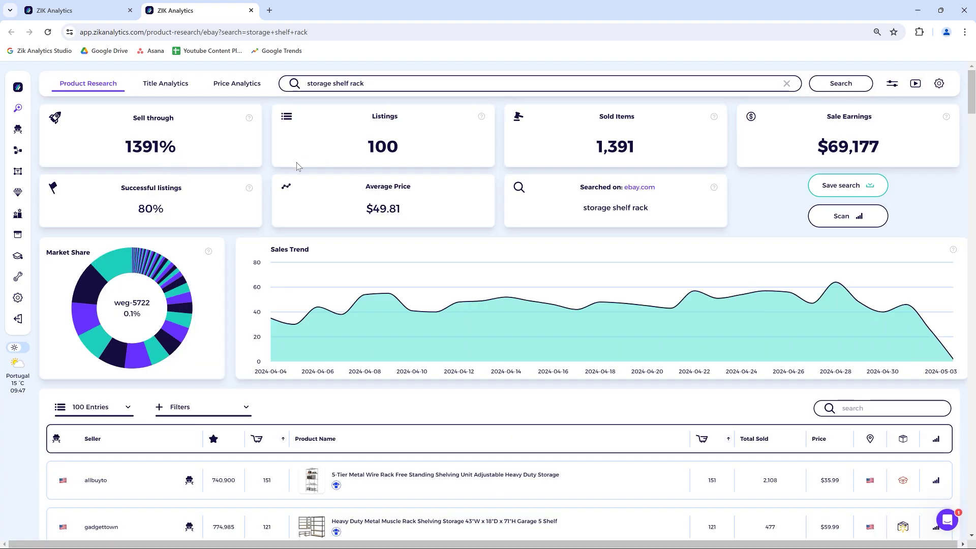
Step: Return to the Market Insights dashboard showing the trending niches and revenues
scroll(298, 167, down, 1)
click(82, 10)
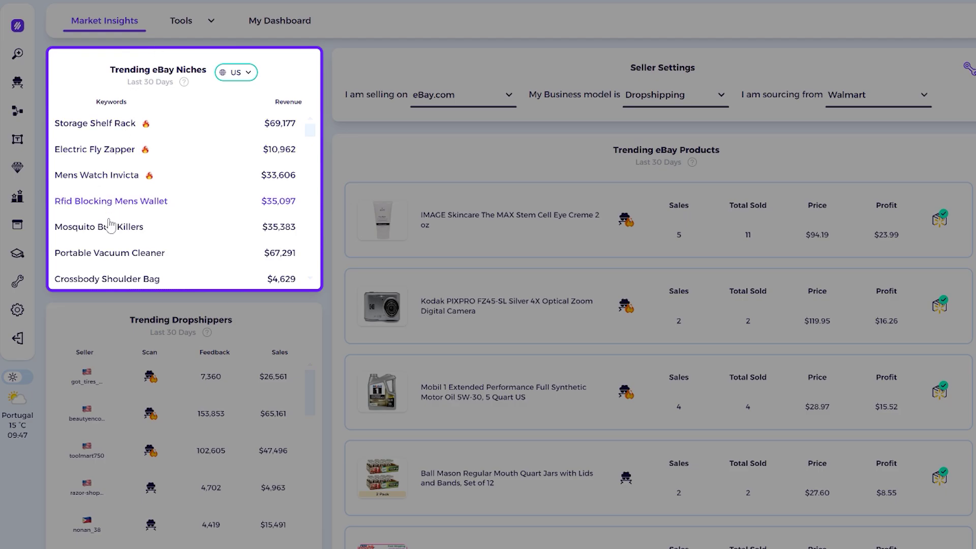
scroll(101, 162, down, 2)
scroll(101, 163, up, 2)
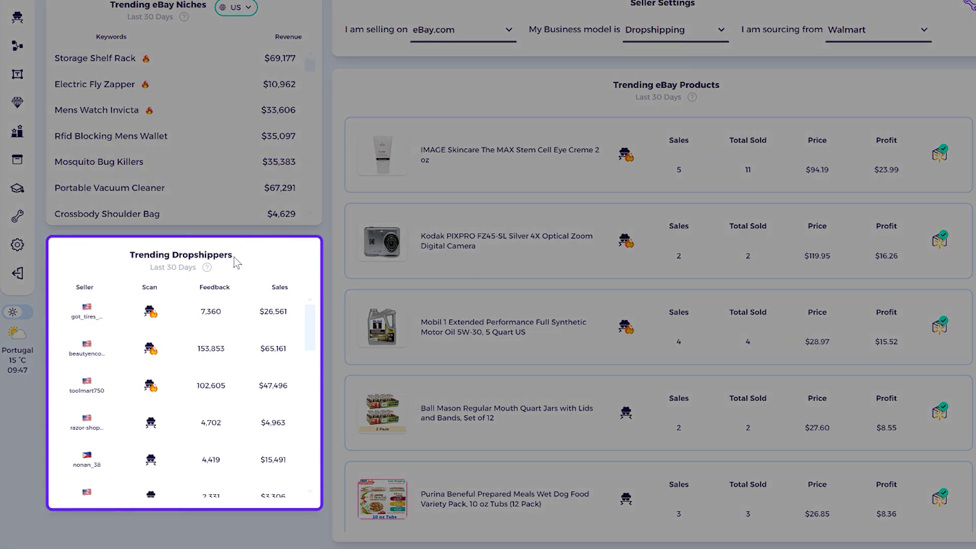
Step: Open Competitor Research for top trending dropshipper got_tires_trade, showing $26,561 earnings
drag(234, 255, 128, 264)
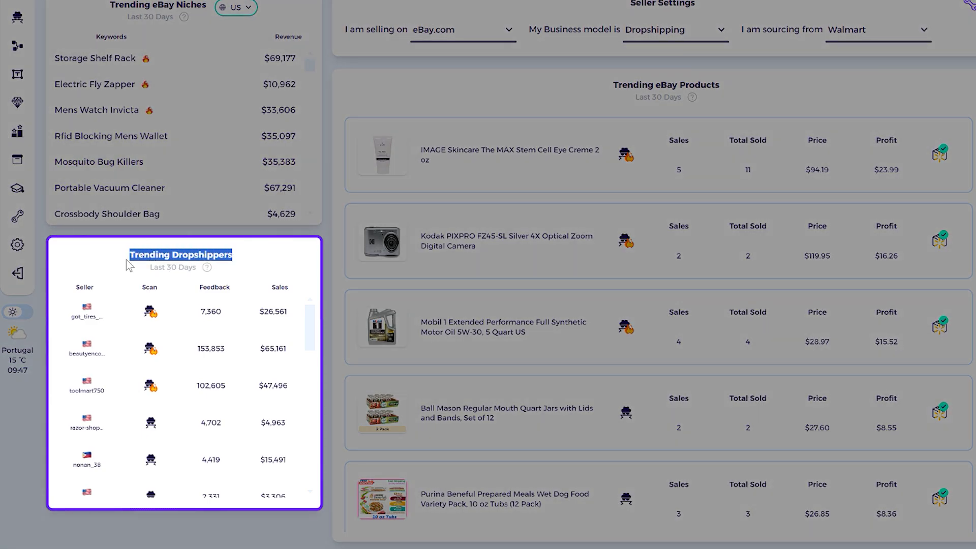
click(132, 253)
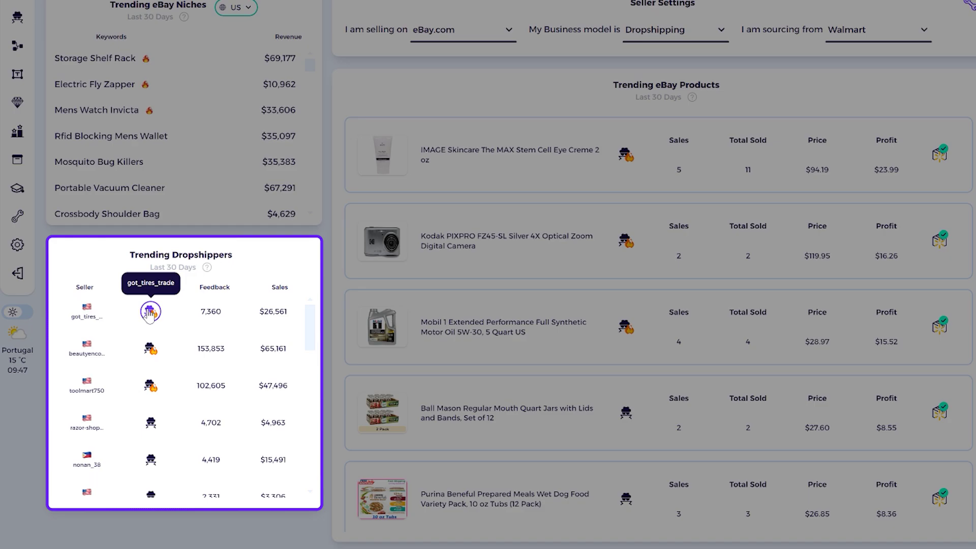
click(150, 312)
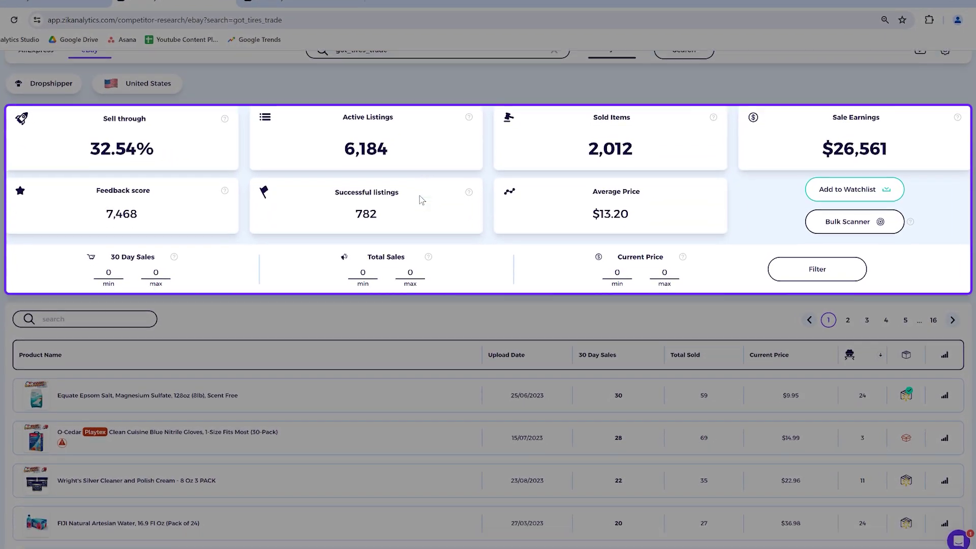
Step: Check the Epsom salt product's Walmart match on got_tires_trade's report, then collapse that panel
scroll(338, 215, down, 6)
scroll(338, 214, down, 1)
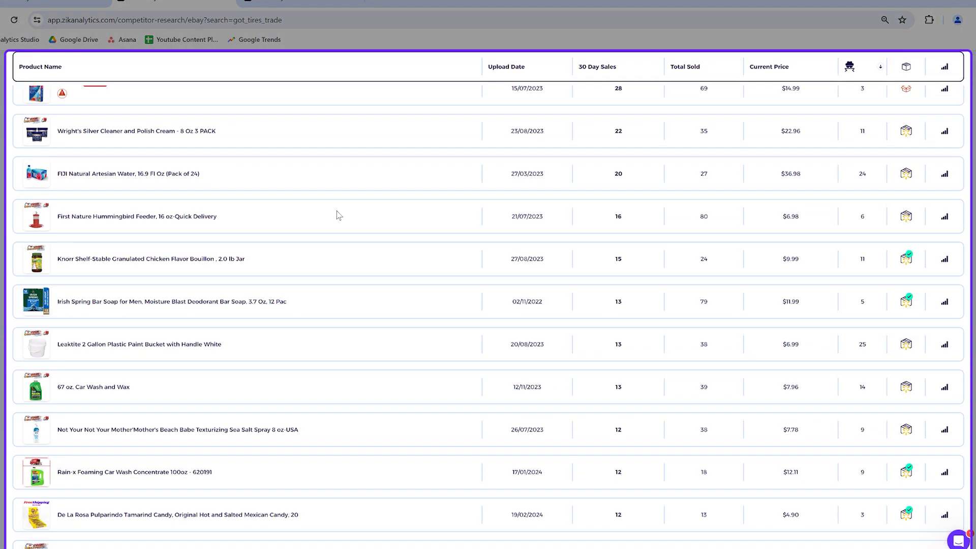
scroll(344, 244, up, 4)
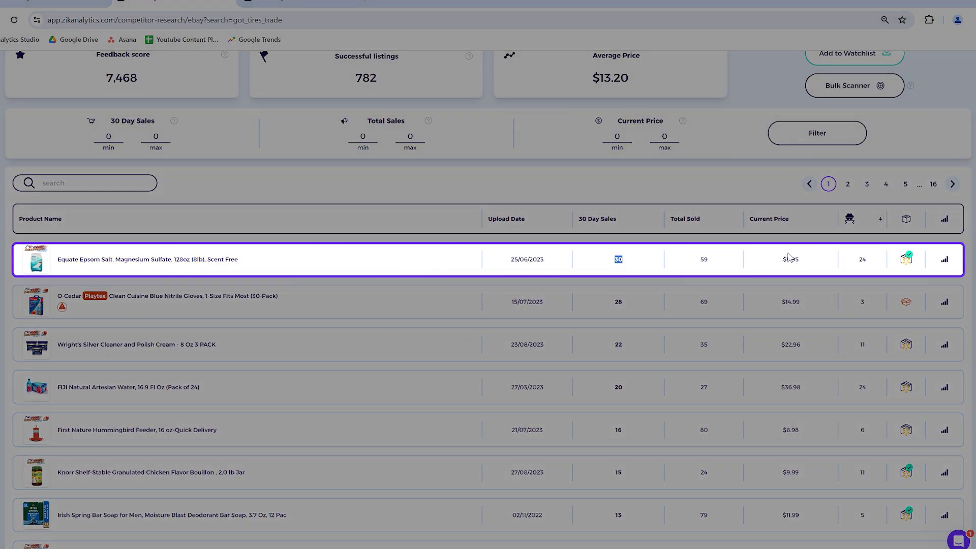
scroll(361, 282, up, 1)
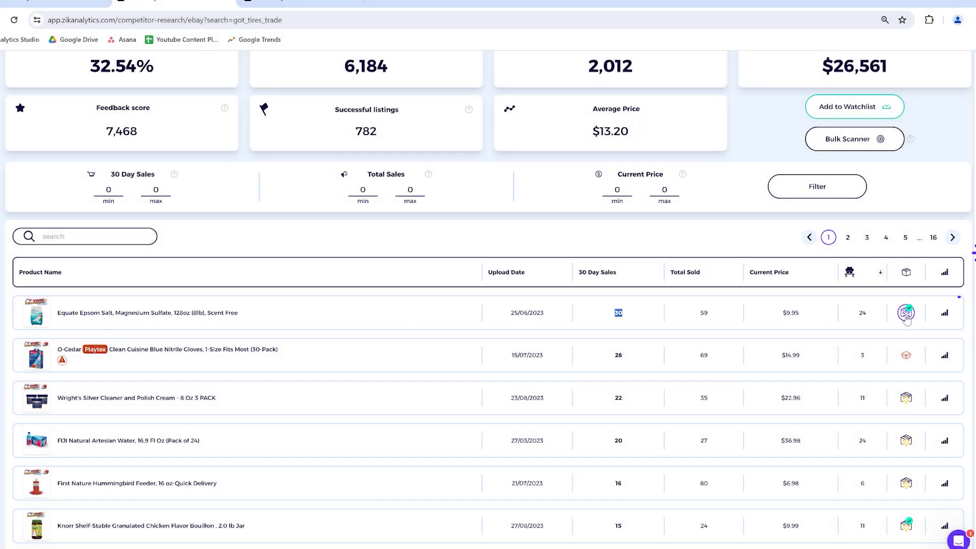
click(906, 312)
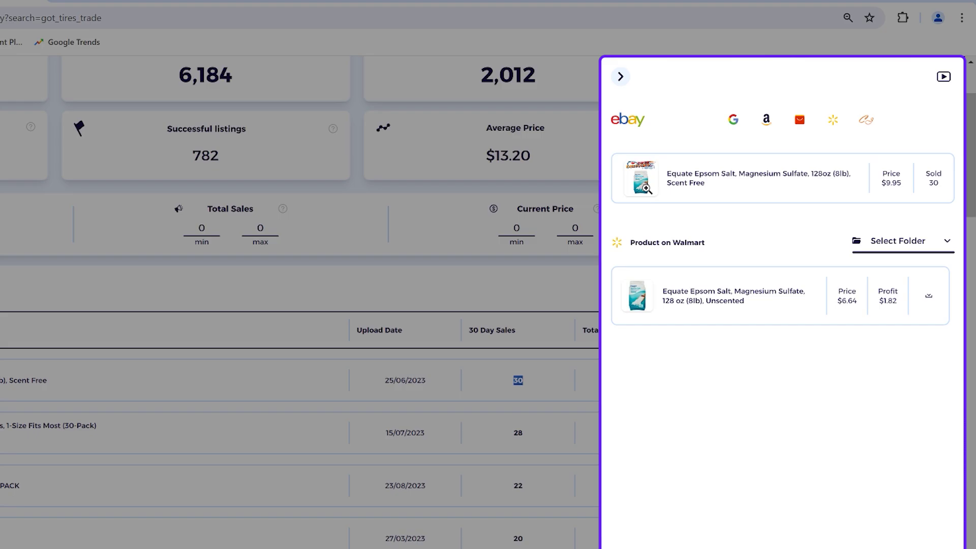
click(695, 288)
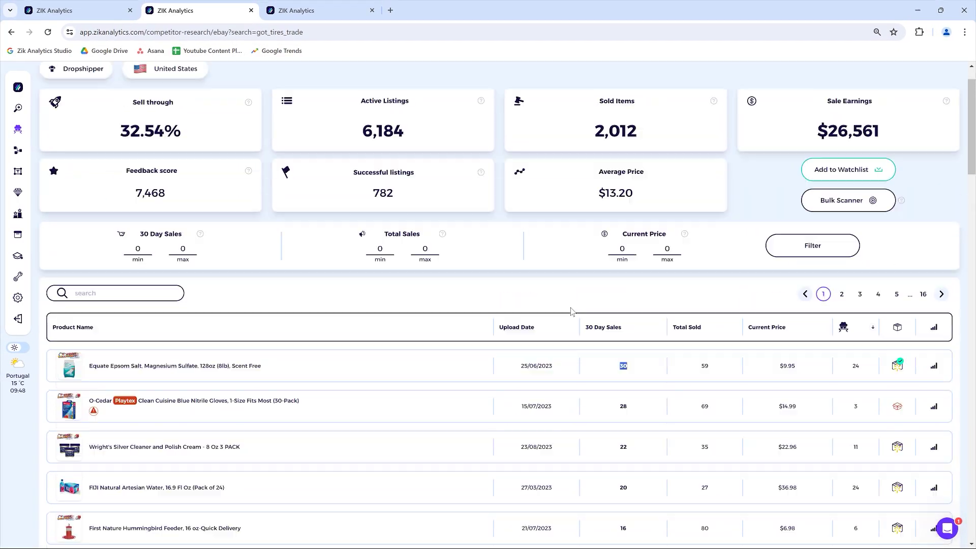
scroll(571, 311, up, 1)
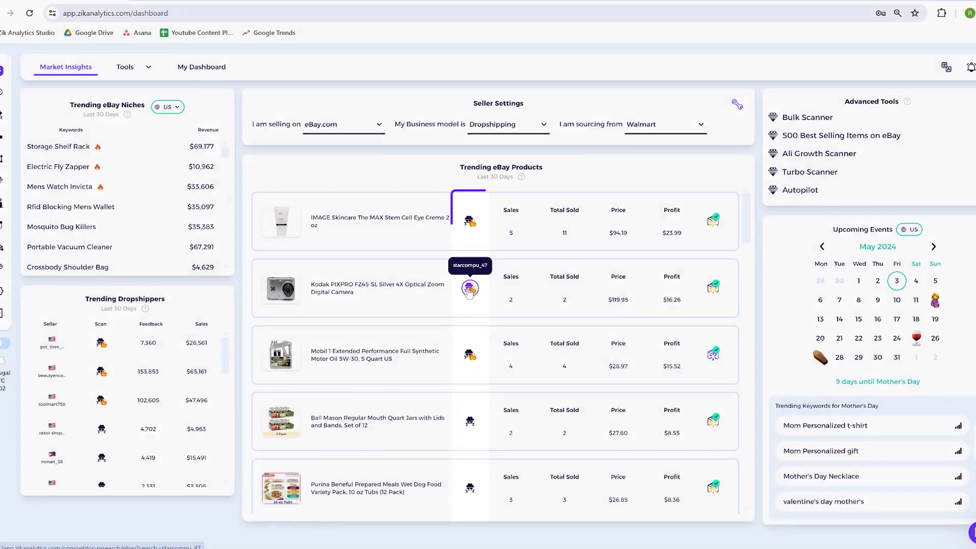
click(488, 223)
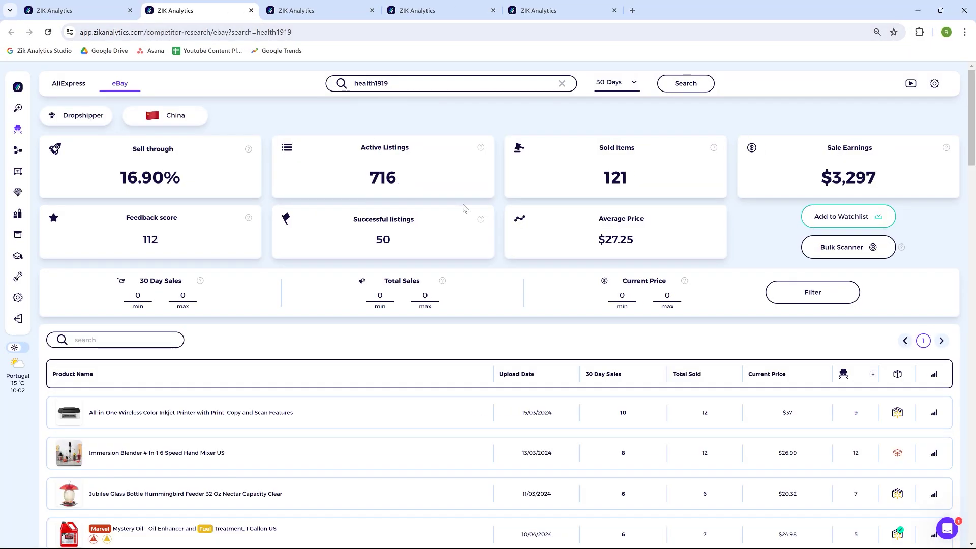
scroll(464, 207, down, 2)
scroll(463, 207, up, 2)
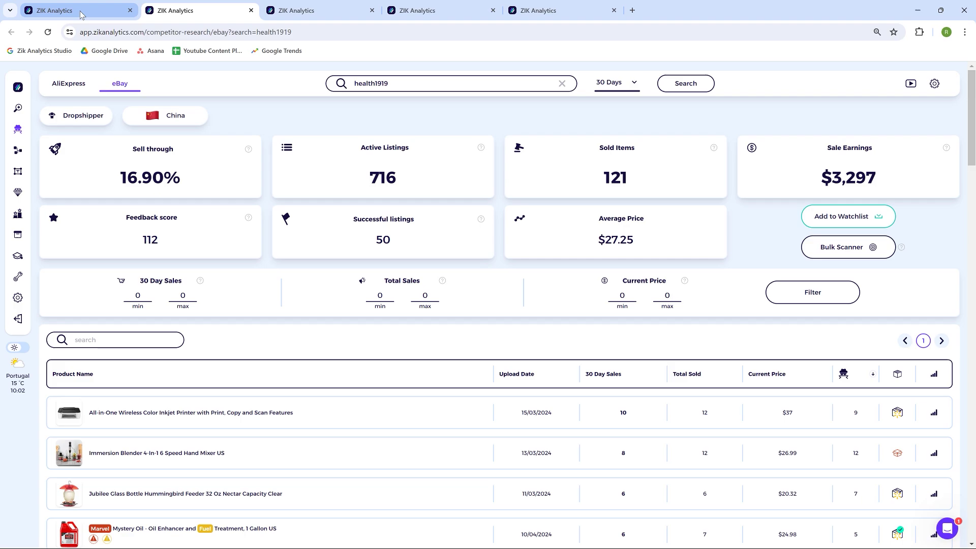
key(ctrl+shift+Tab)
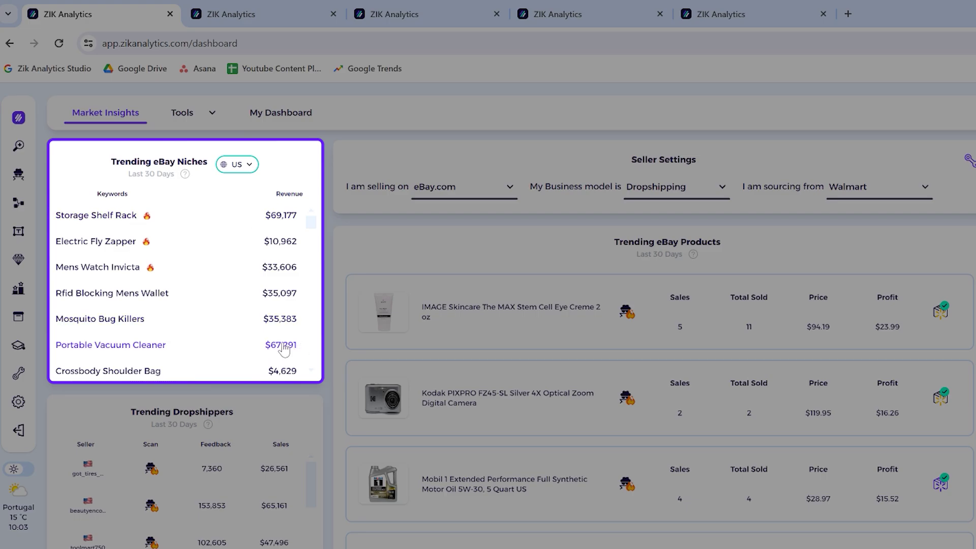
Step: Browse Trending eBay Niches and open Storage Shelf Rack product research in a new tab
scroll(286, 359, down, 5)
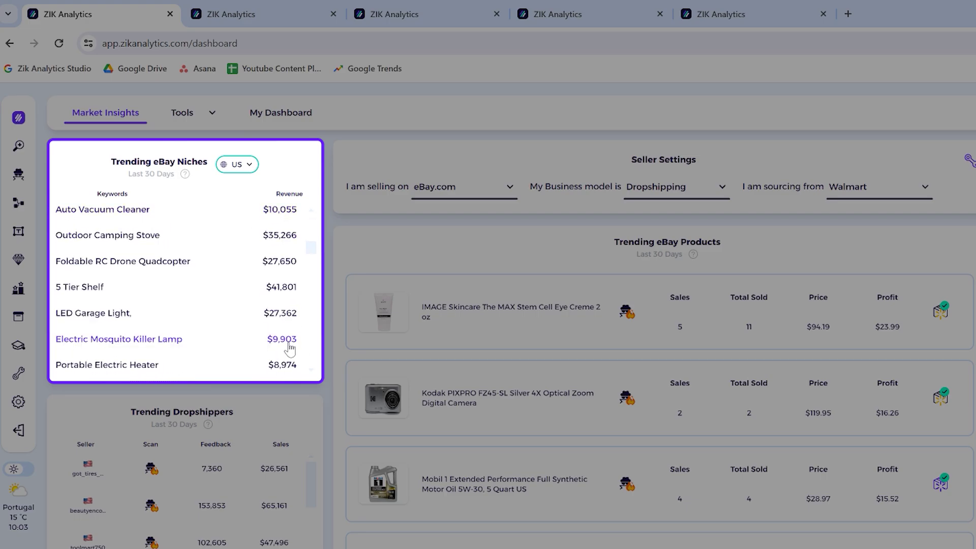
scroll(289, 350, up, 5)
scroll(290, 351, down, 3)
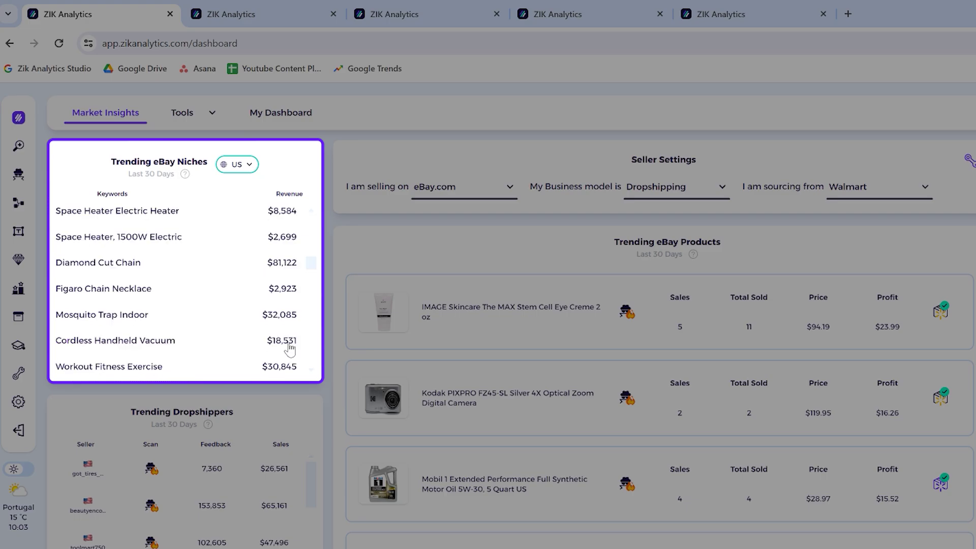
scroll(290, 351, down, 3)
scroll(289, 351, down, 5)
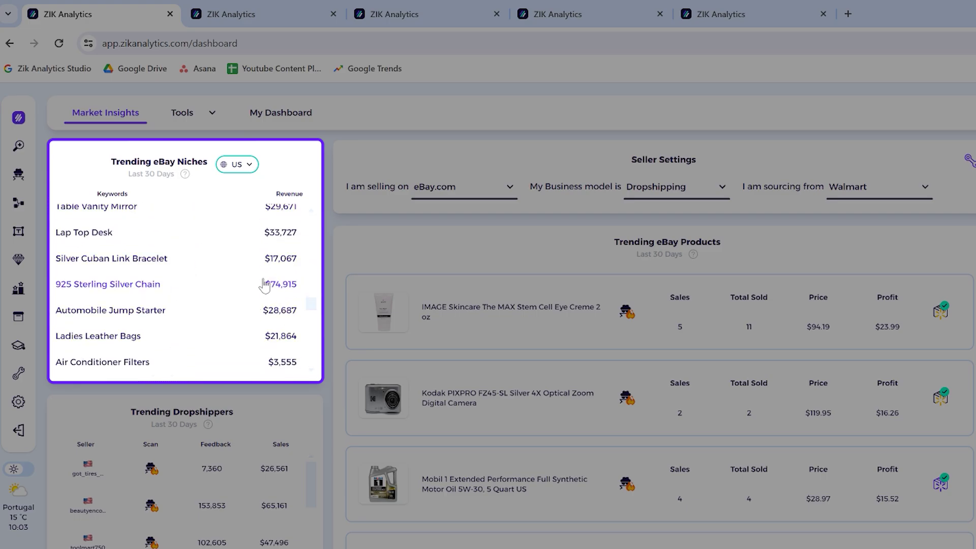
scroll(272, 292, up, 5)
scroll(272, 292, up, 6)
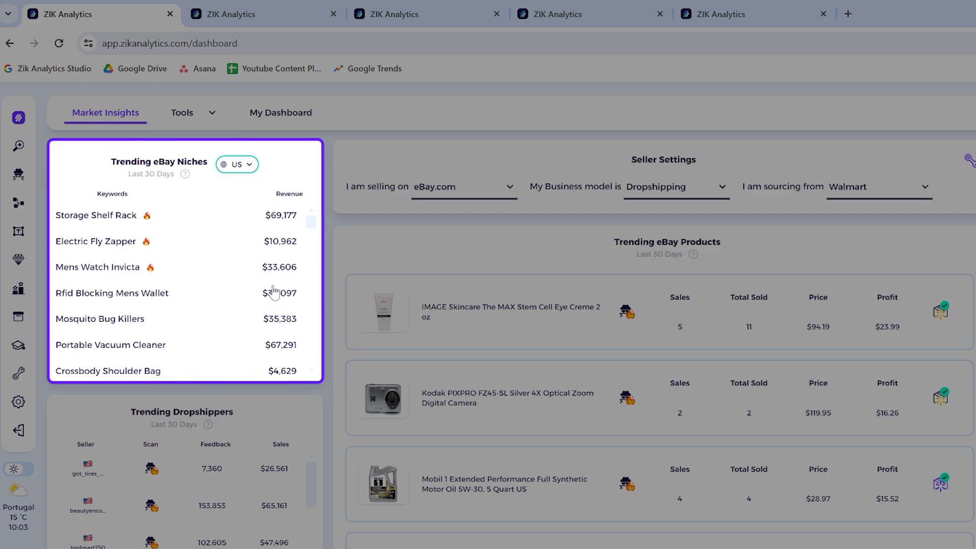
click(106, 216)
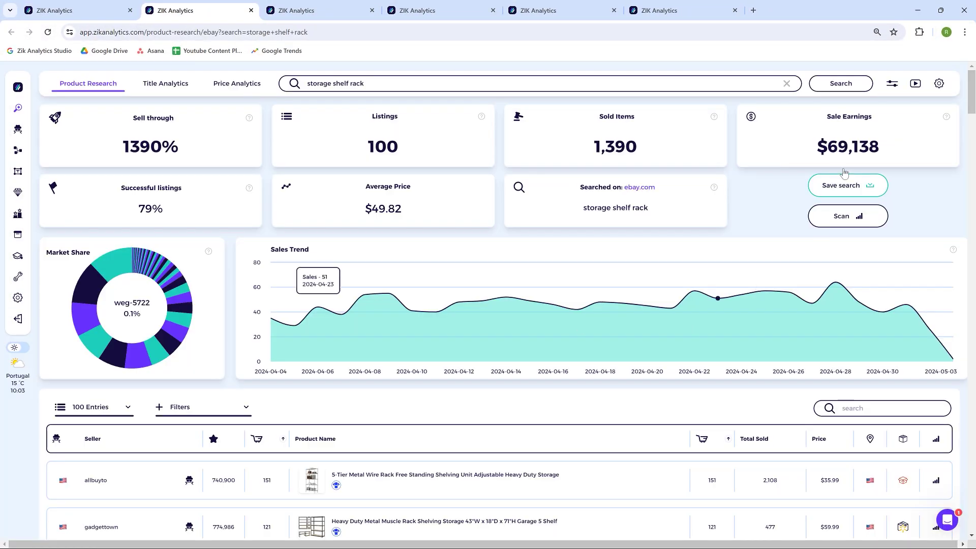
Step: Return to the dashboard tab and highlight the $26,561 sales figure
scroll(346, 354, down, 2)
scroll(346, 354, down, 3)
scroll(346, 355, up, 5)
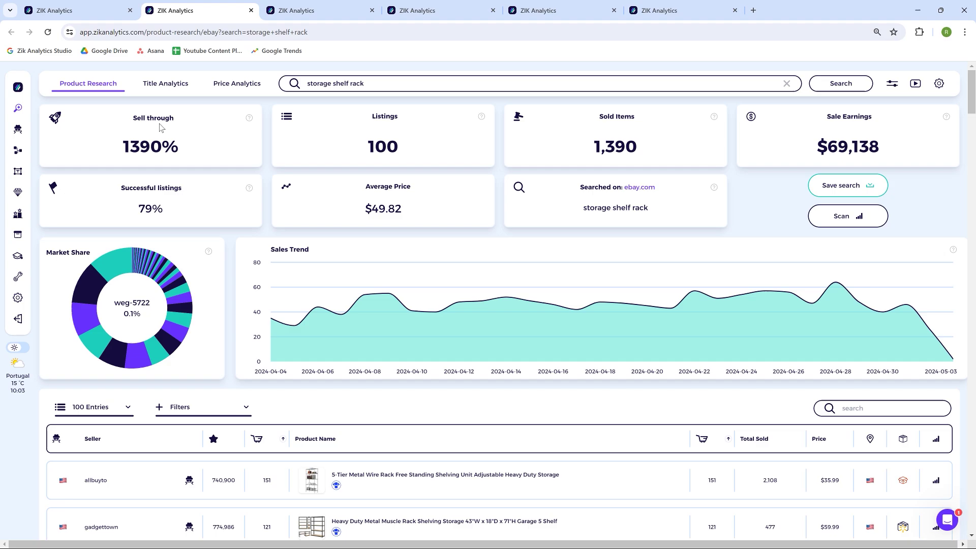
key(ctrl+Page_Up)
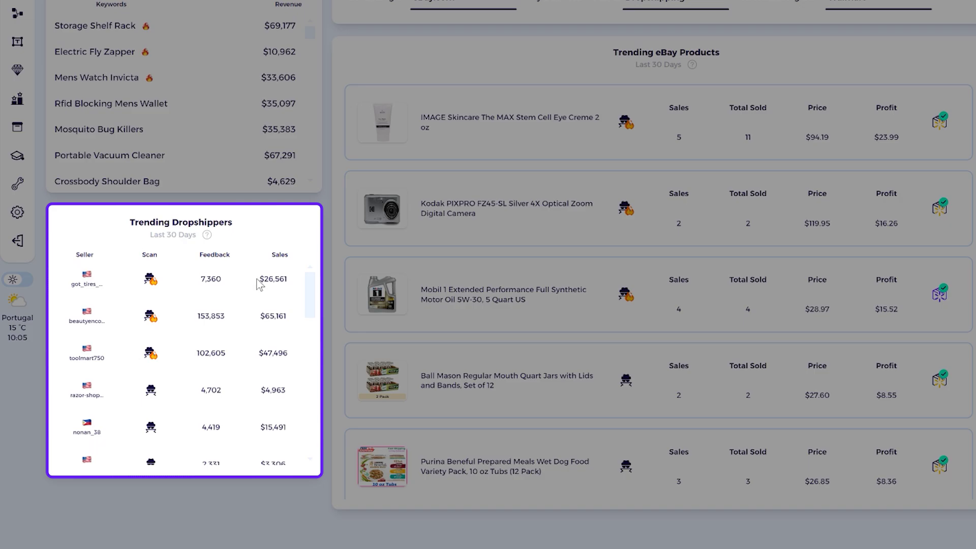
drag(265, 279, 288, 279)
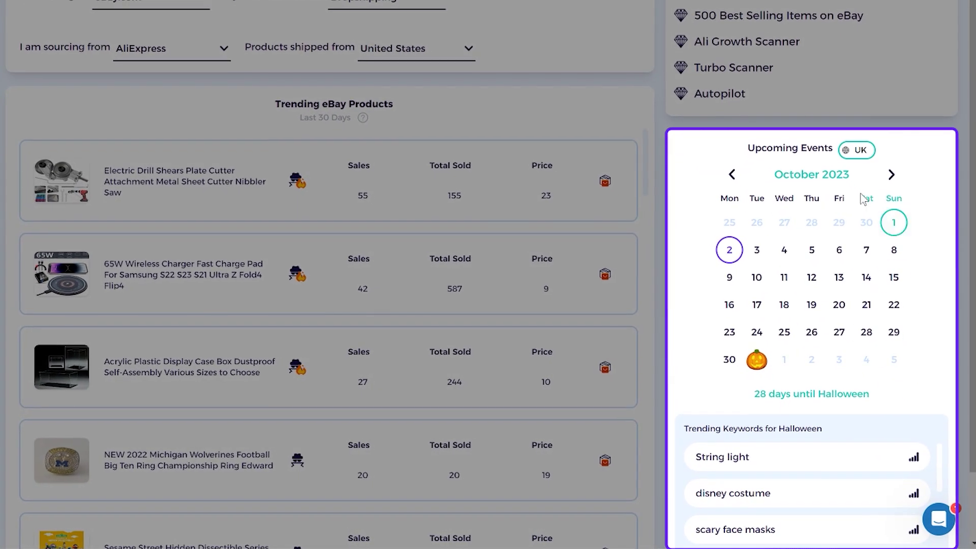
Step: Switch Upcoming Events to the US and review the 28-day Halloween countdown and keywords
click(860, 150)
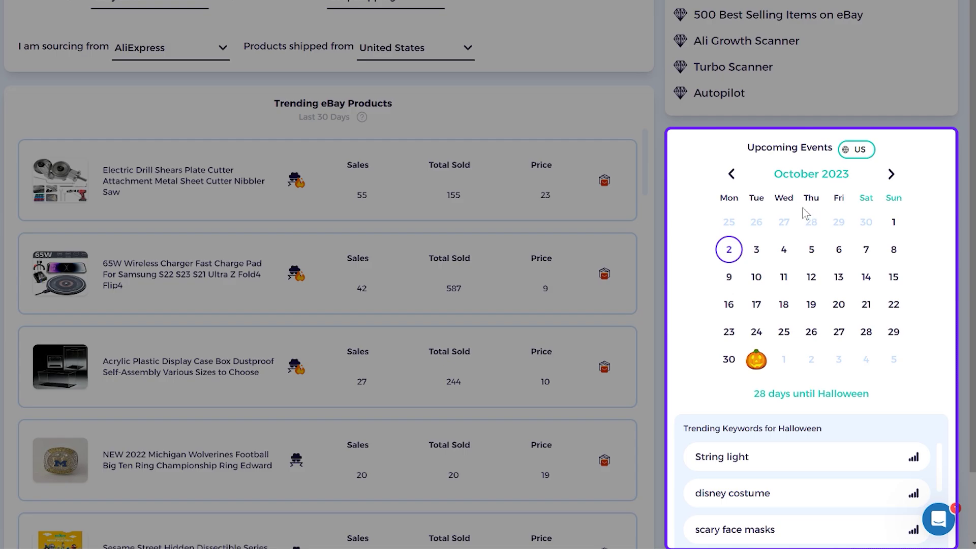
scroll(803, 209, down, 2)
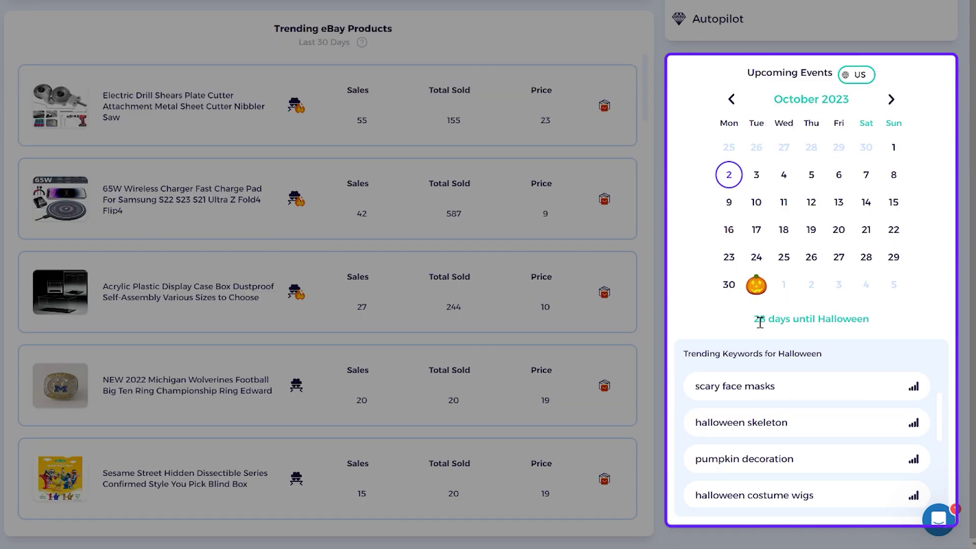
triple_click(784, 318)
click(872, 327)
drag(687, 356, 816, 357)
click(783, 356)
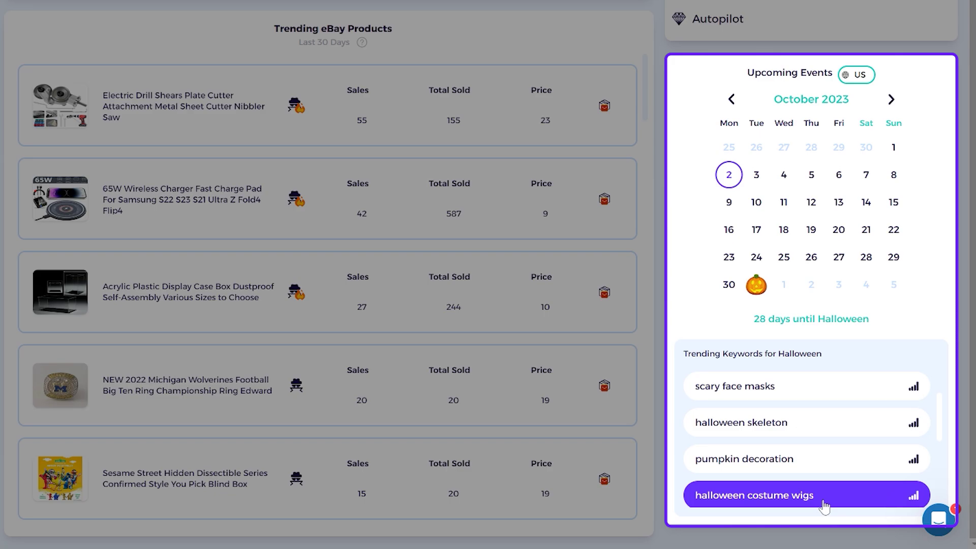
Step: View Thanksgiving (51 days) in November and Christmas (83 days) in December 2023
click(892, 102)
click(891, 102)
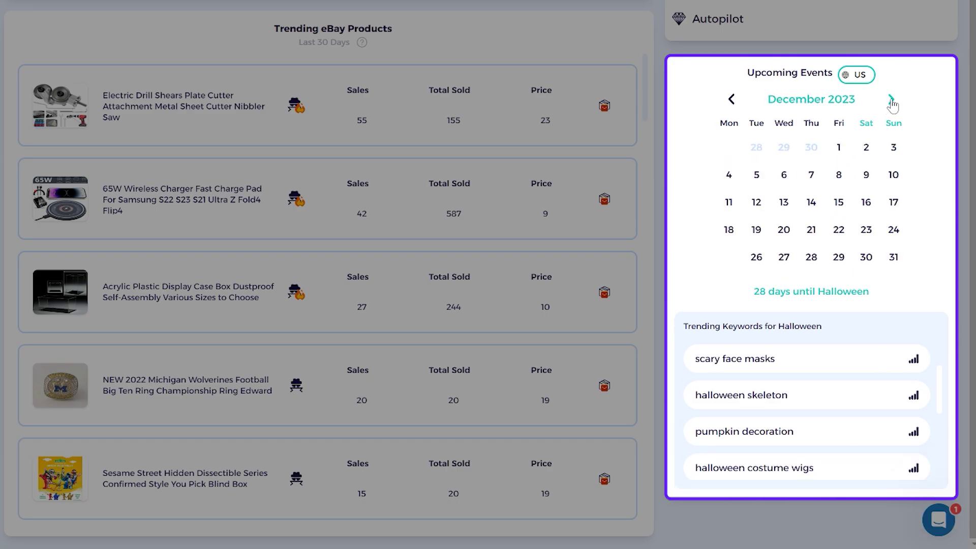
click(731, 100)
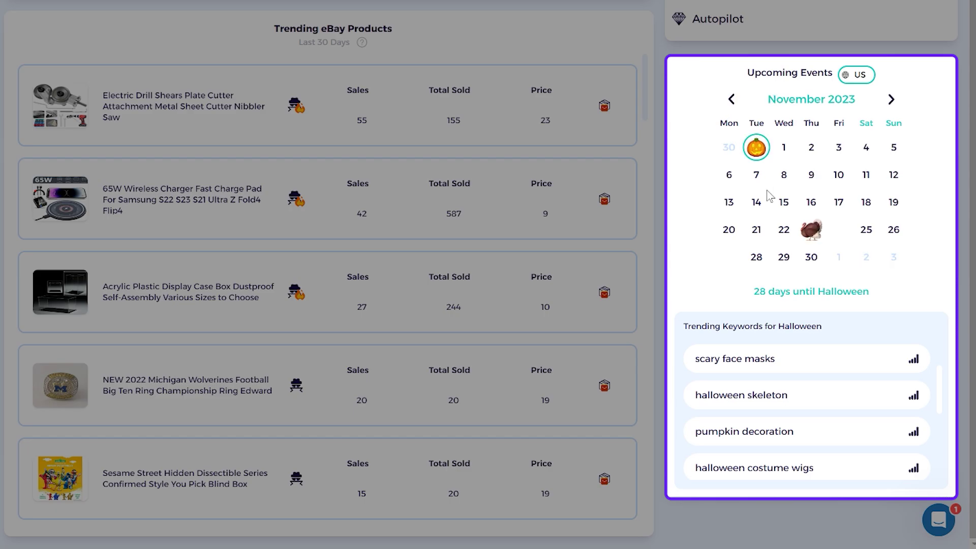
click(810, 233)
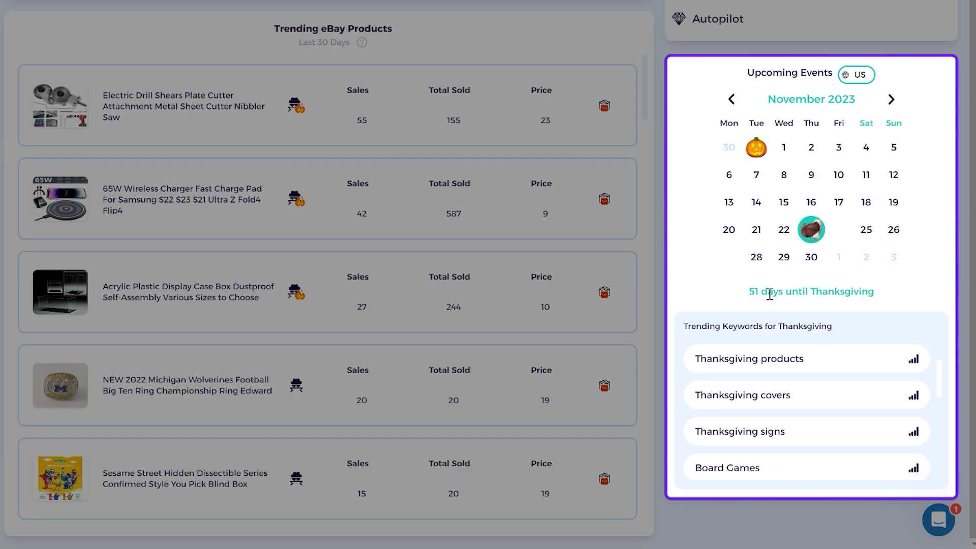
drag(749, 291, 866, 293)
click(887, 297)
click(892, 99)
click(732, 262)
drag(747, 291, 885, 300)
click(887, 300)
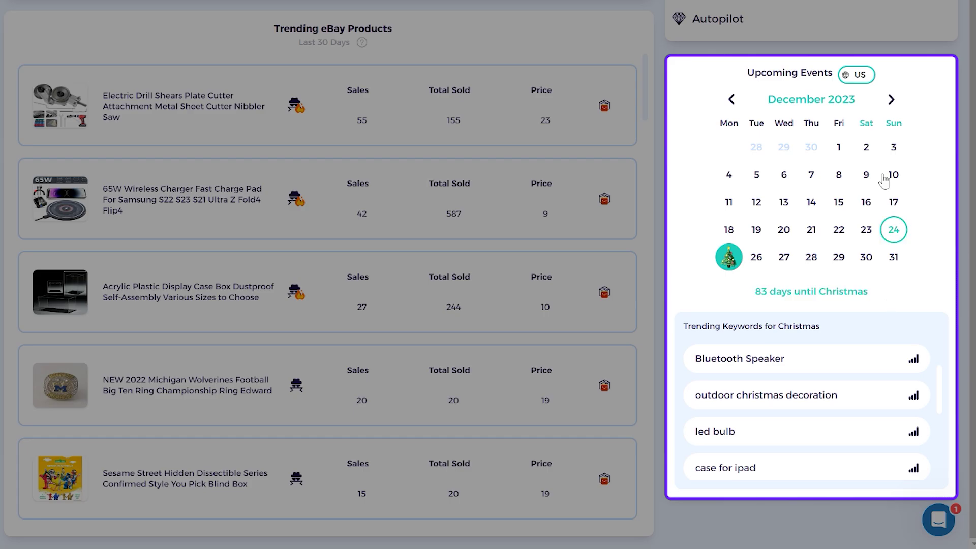
Step: On the UK calendar, view New Year and Chinese New Year, then February 17 Spring Preparations
click(859, 76)
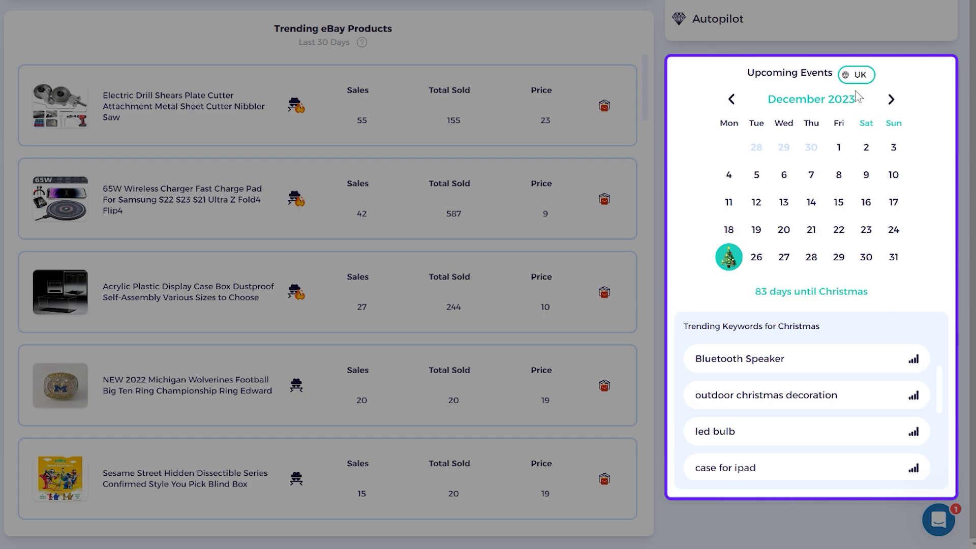
click(732, 100)
click(891, 100)
click(891, 100)
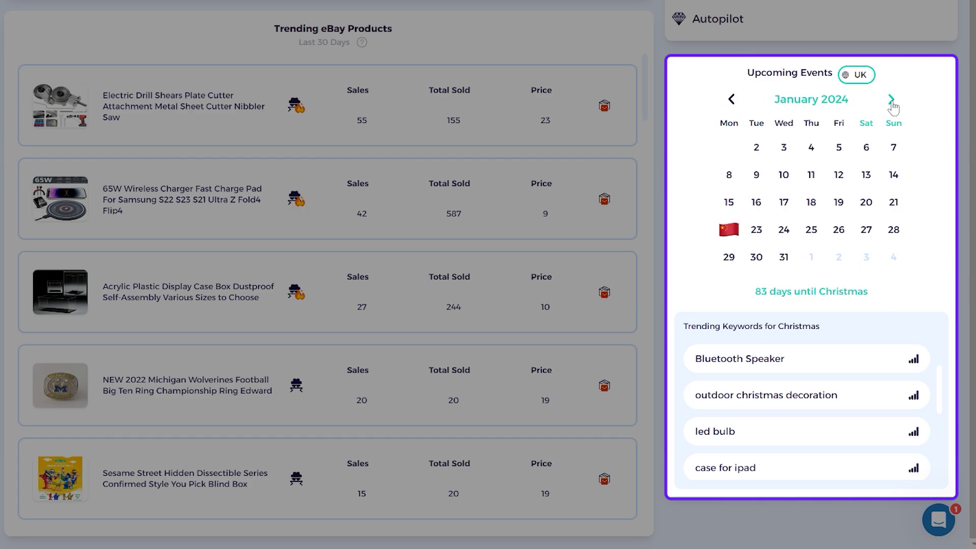
click(731, 151)
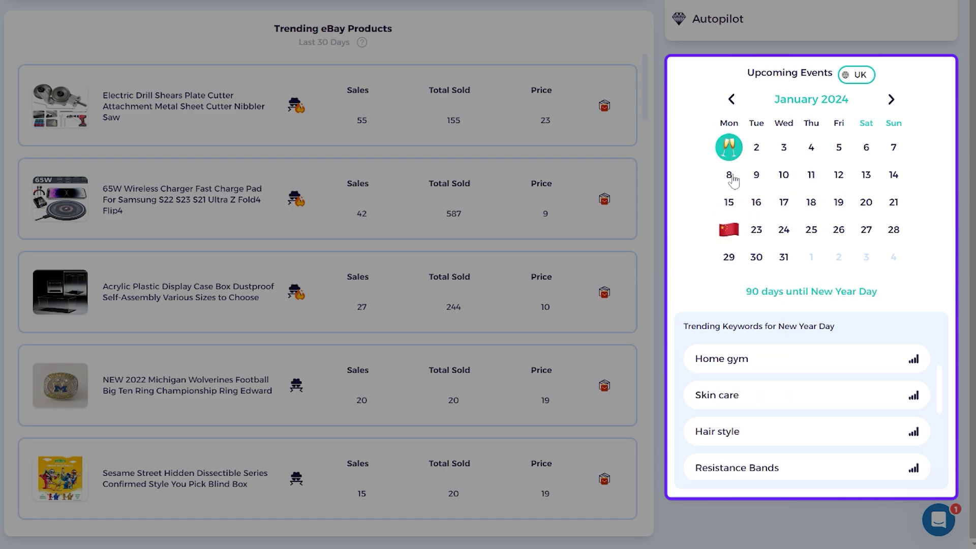
click(729, 229)
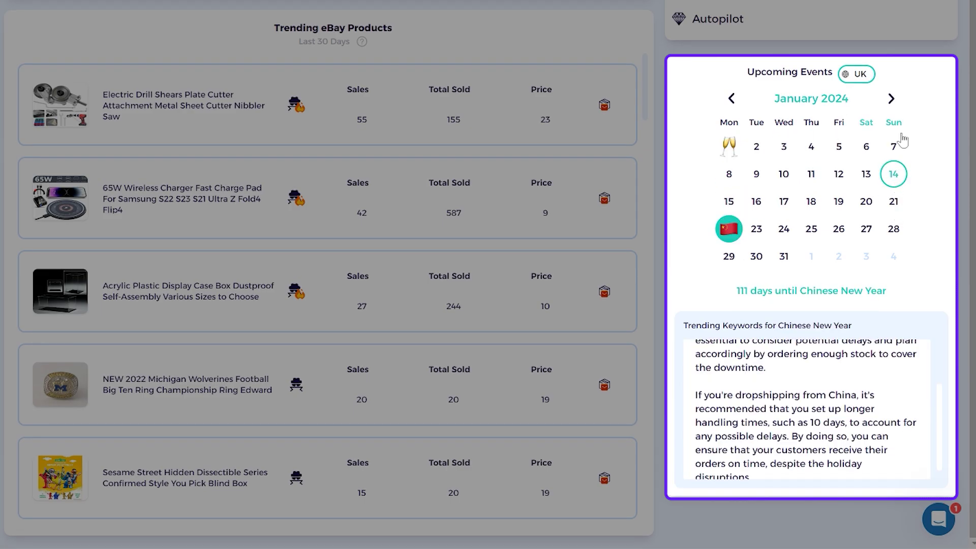
click(891, 99)
click(863, 200)
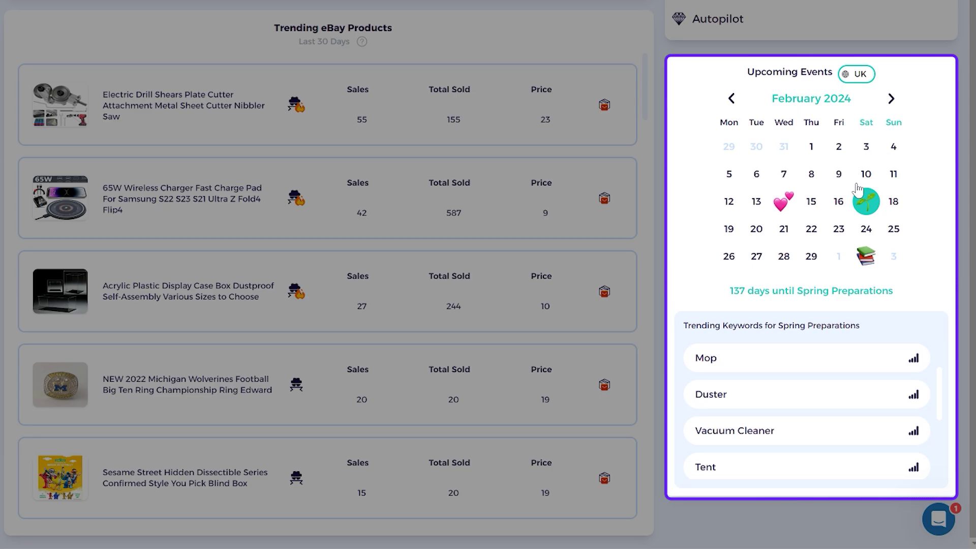
triple_click(733, 293)
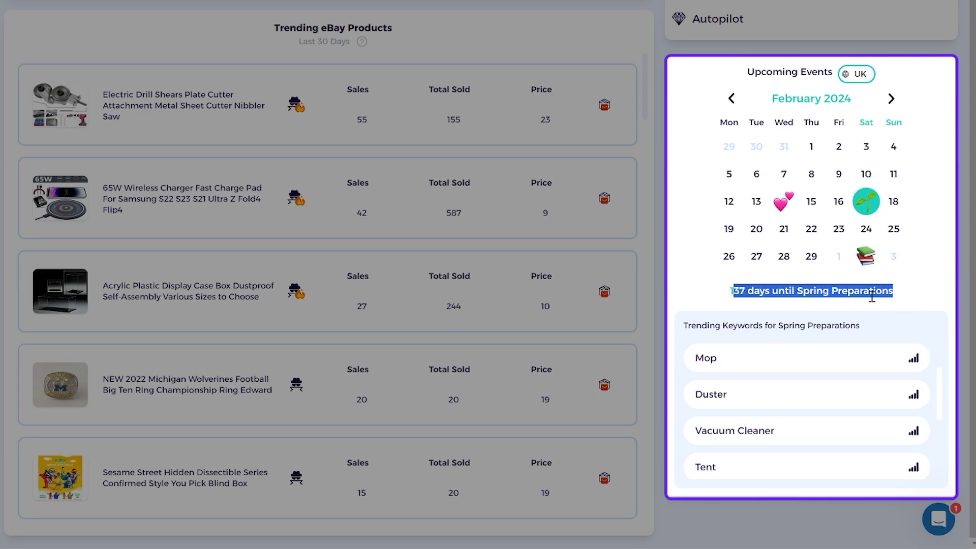